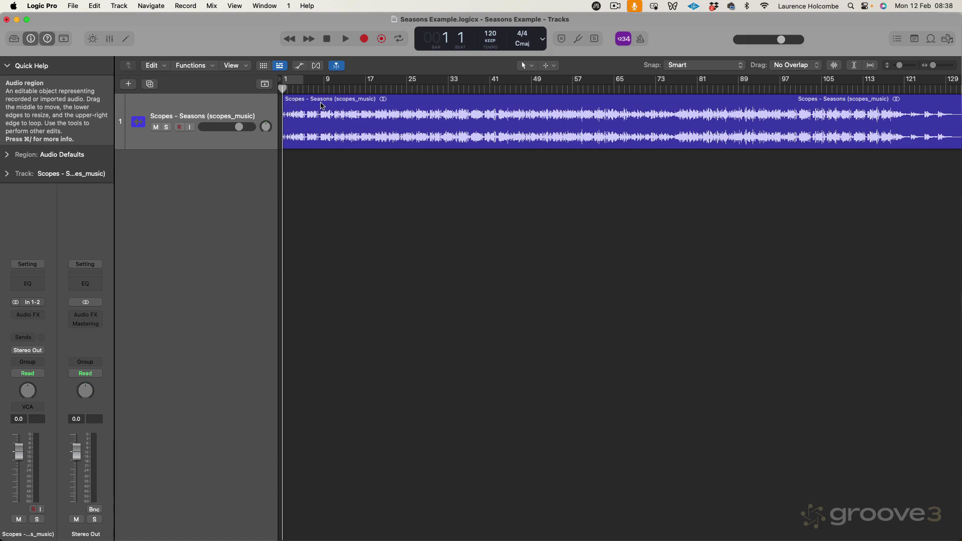
Switch to Safari to view the Seasons pre-save page, and return to the Logic Pro project.
{"action": "key", "text": "super+Tab"}
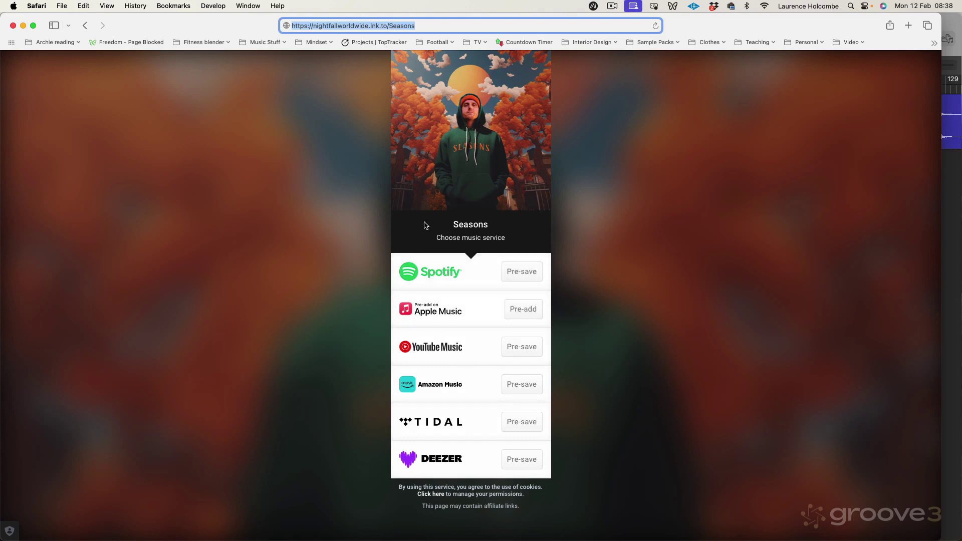
{"action": "key", "text": "super+Tab"}
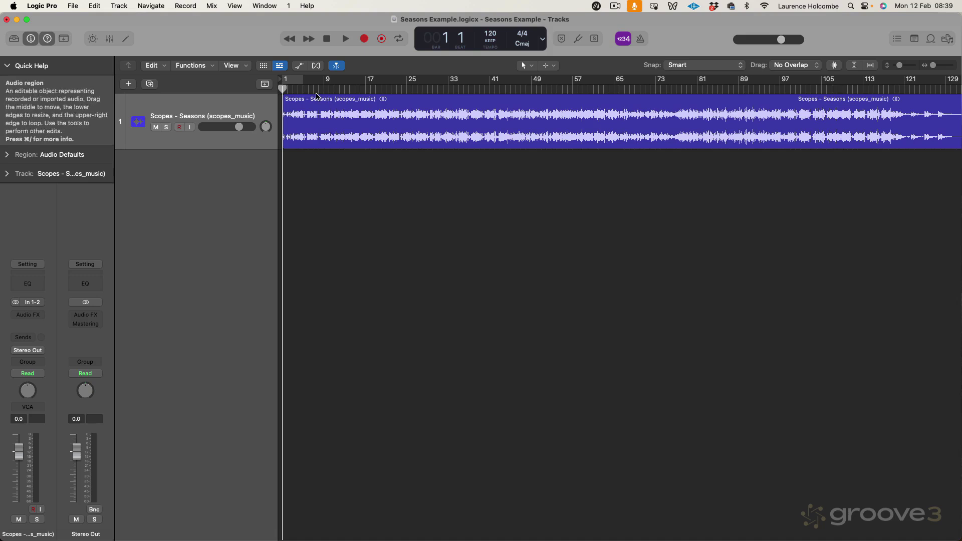
Play the Seasons track from the start, jump playback to about bar 77, and stop after listening.
{"action": "key", "text": "space"}
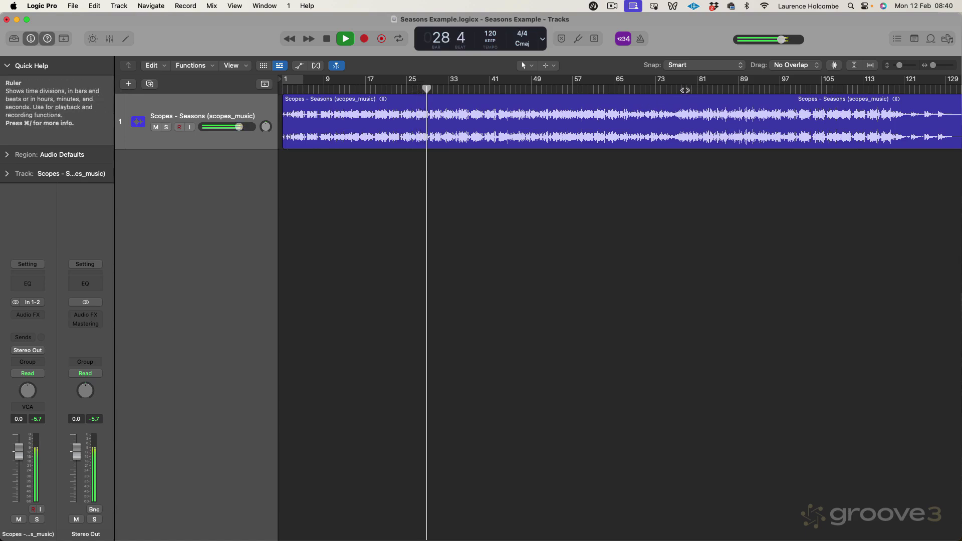
{"action": "left_click", "coordinate": [682, 90]}
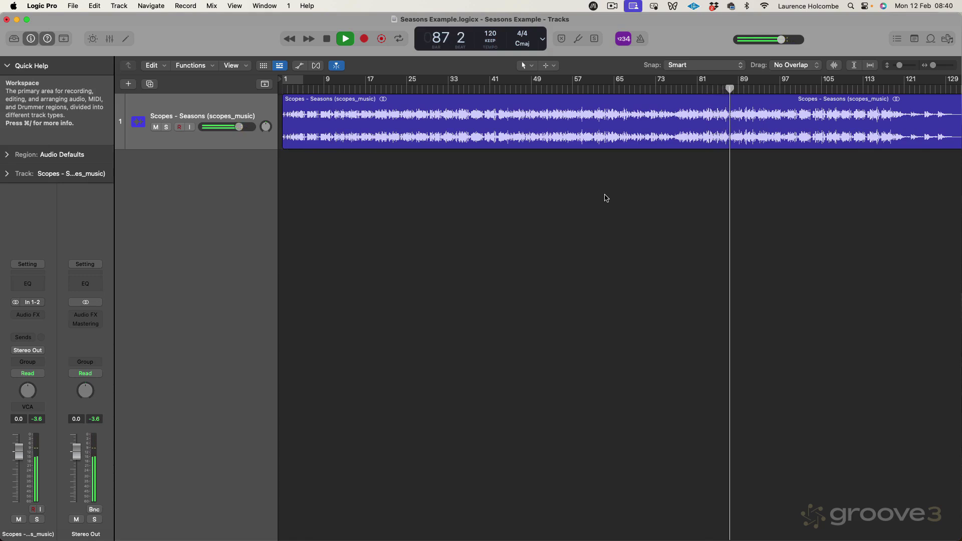
{"action": "key", "text": "space"}
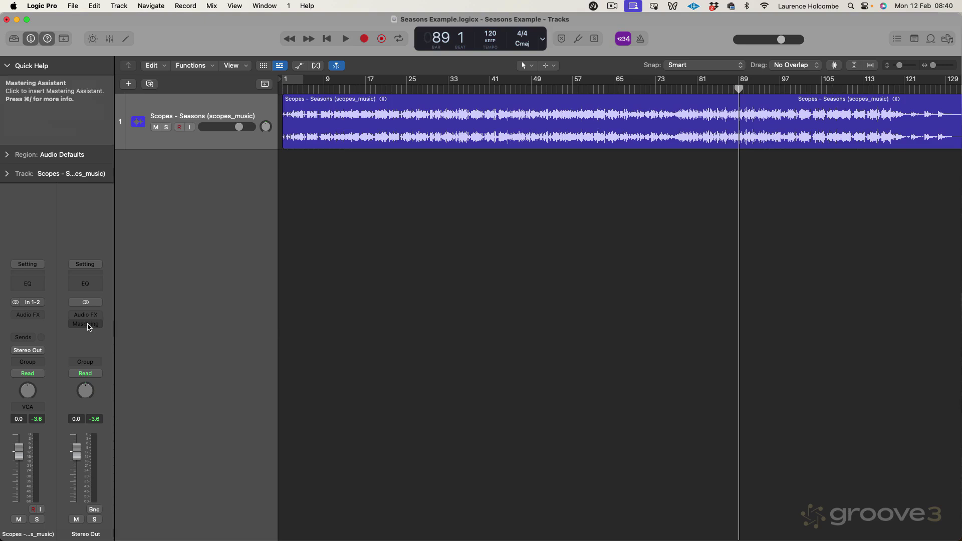
Insert Mastering Assistant on the stereo output and let it analyze the track.
{"action": "left_click", "coordinate": [212, 5]}
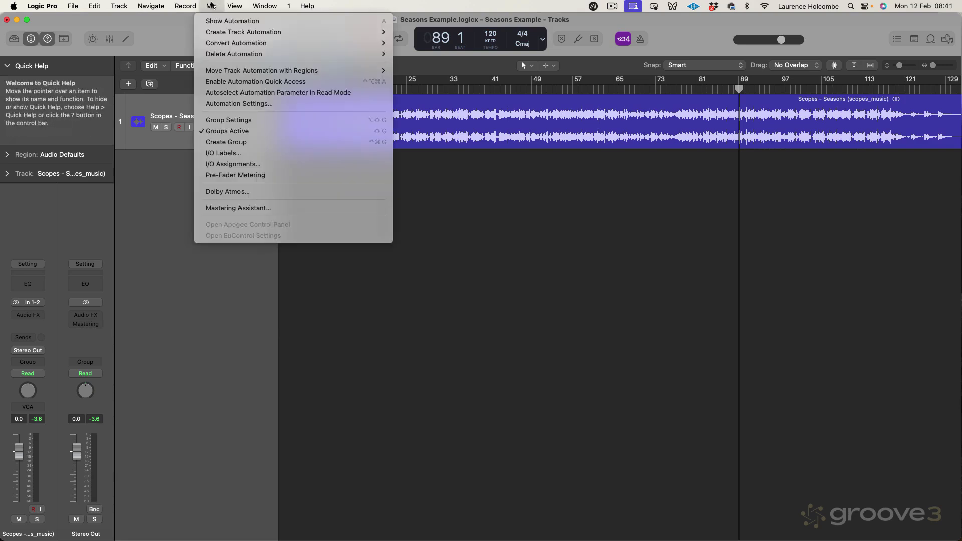
{"action": "left_click", "coordinate": [260, 208]}
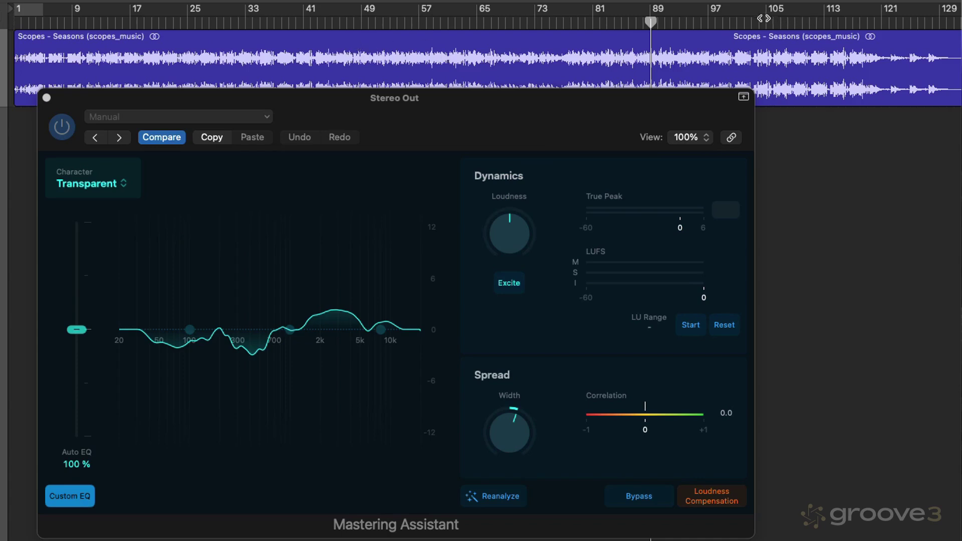
Reanalyze only the section from bar 105 to bar 113 with a cycle range, and turn the cycle off.
{"action": "left_click_drag", "start_coordinate": [766, 15], "coordinate": [824, 15]}
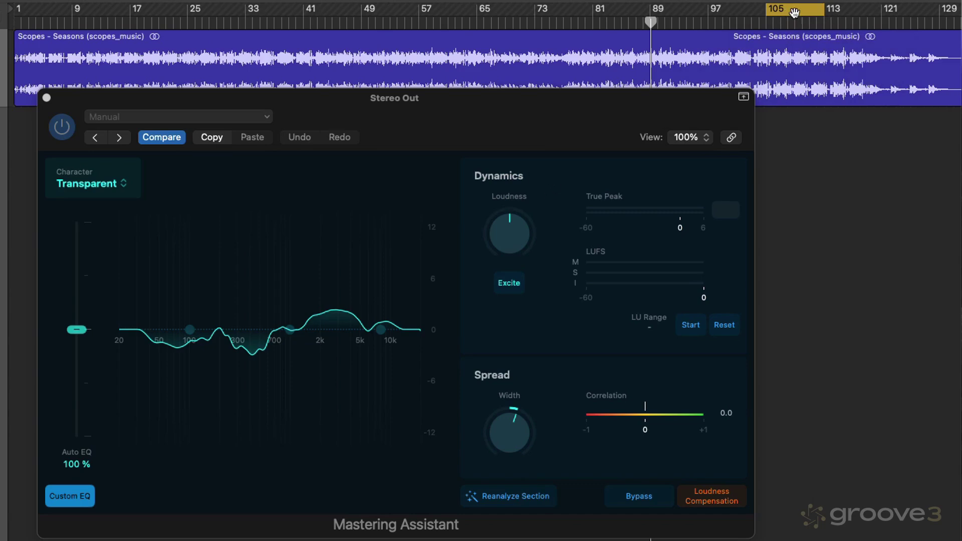
{"action": "left_click", "coordinate": [499, 497]}
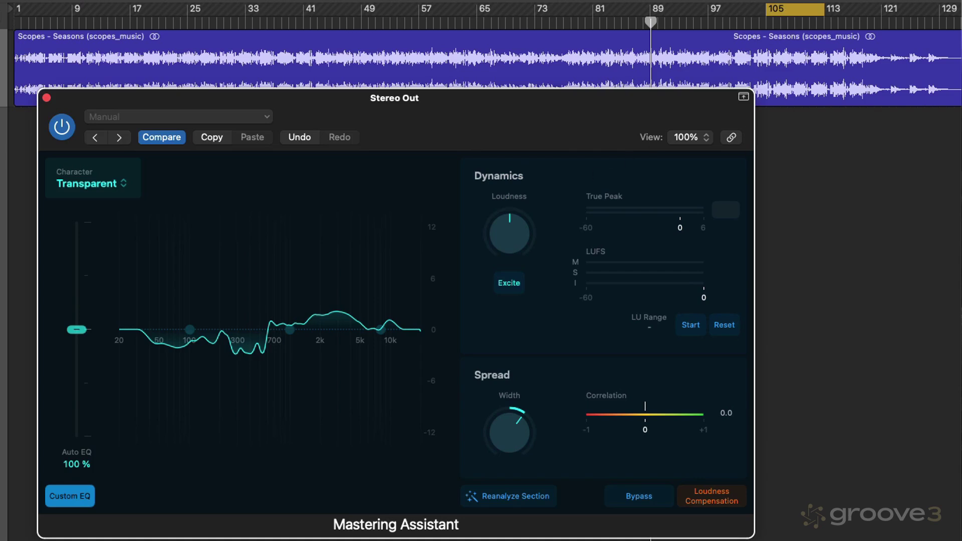
{"action": "left_click", "coordinate": [796, 9]}
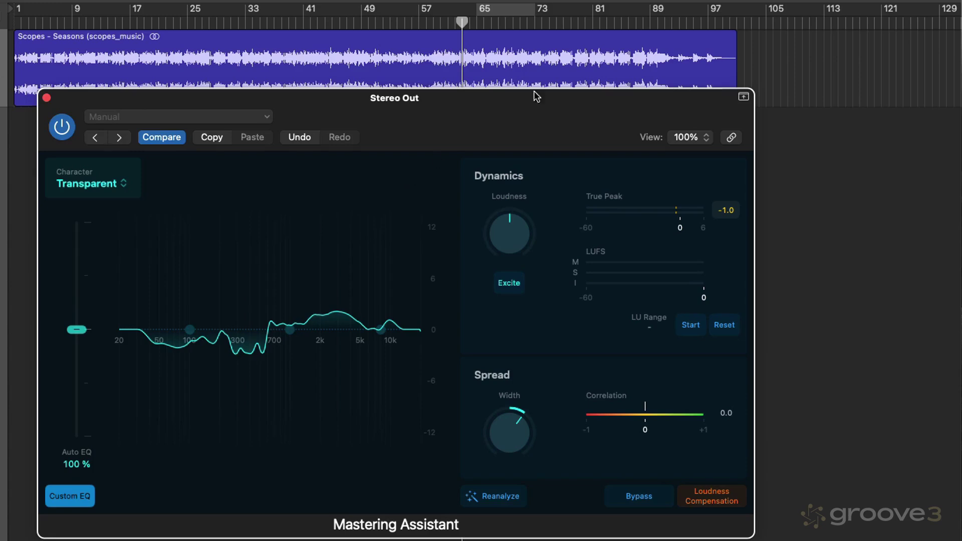
Play the track and compare the mastered sound with the bypassed original, leaving Bypass off.
{"action": "key", "text": "space"}
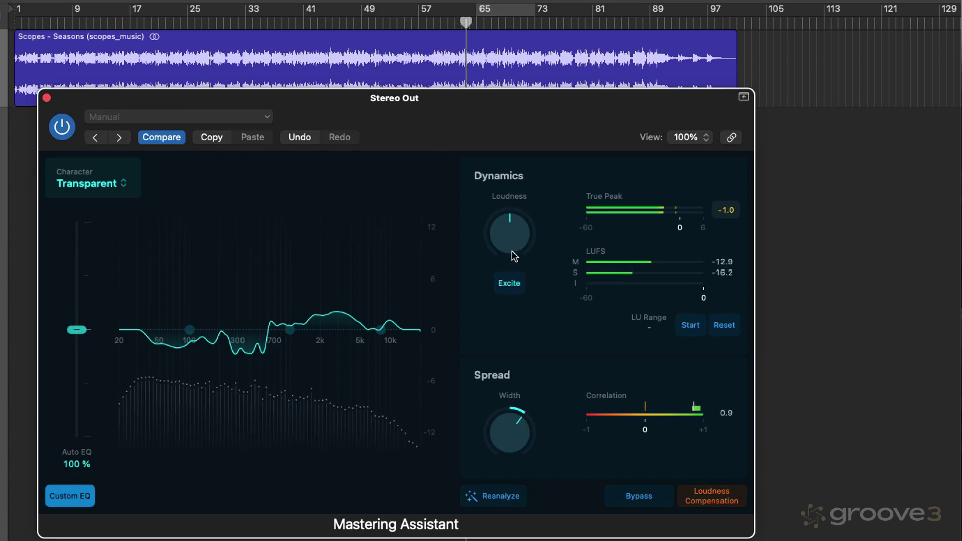
{"action": "left_click", "coordinate": [638, 496]}
{"action": "left_click", "coordinate": [638, 496]}
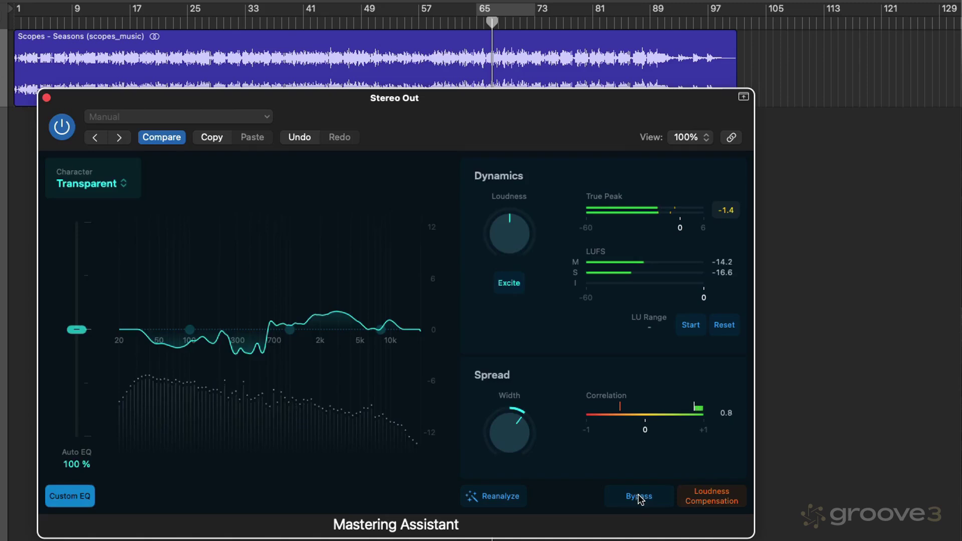
{"action": "left_click", "coordinate": [639, 496]}
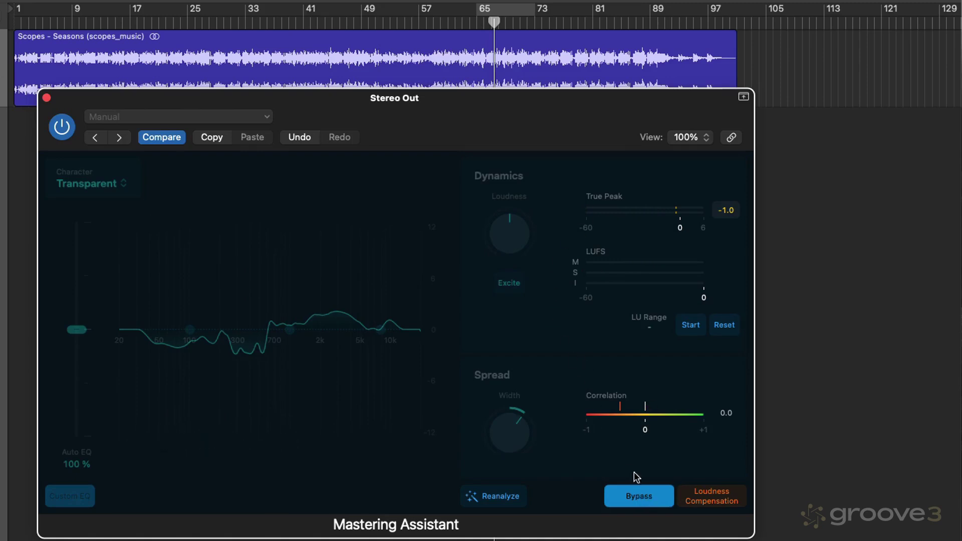
{"action": "left_click", "coordinate": [638, 494]}
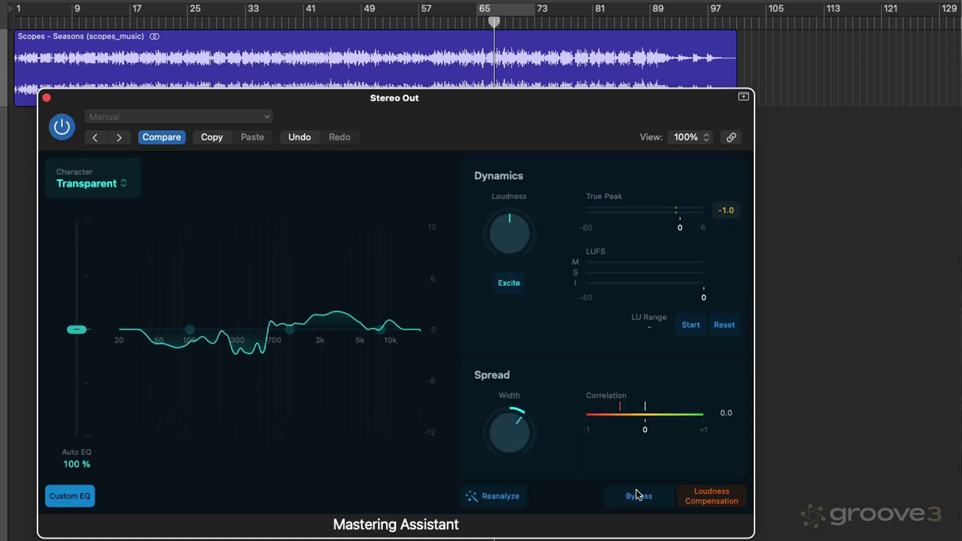
Enable Loudness Compensation and compare the mastered and bypassed sound at matched loudness during playback.
{"action": "key", "text": "space"}
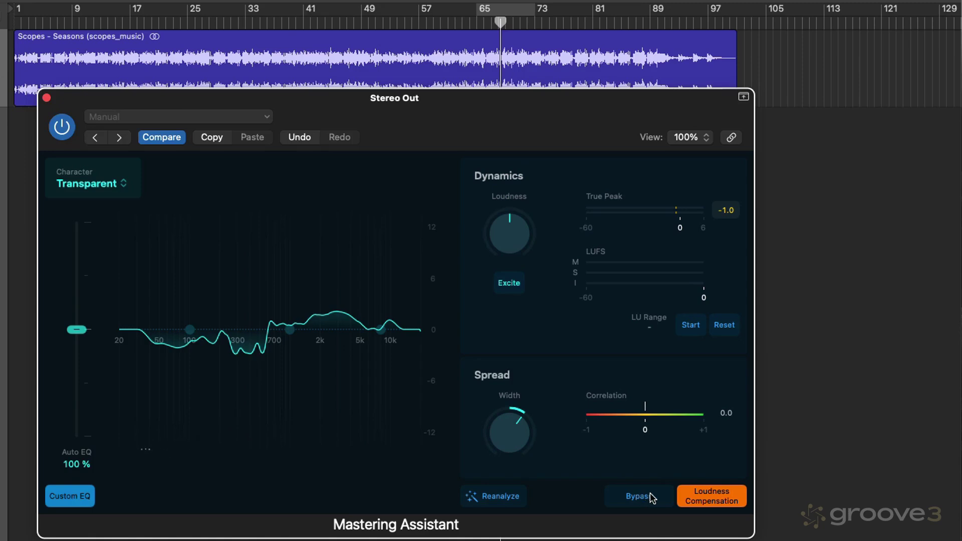
{"action": "key", "text": "space"}
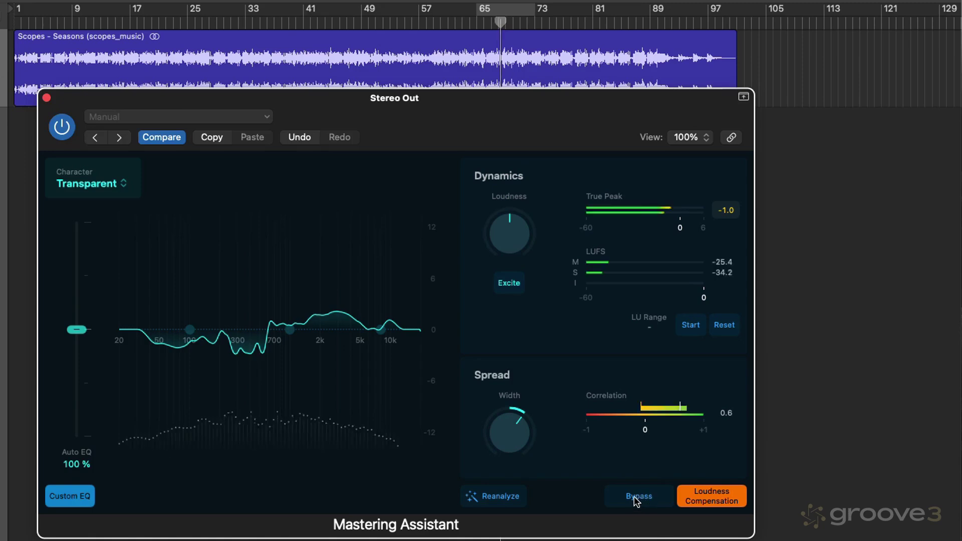
{"action": "left_click", "coordinate": [639, 499]}
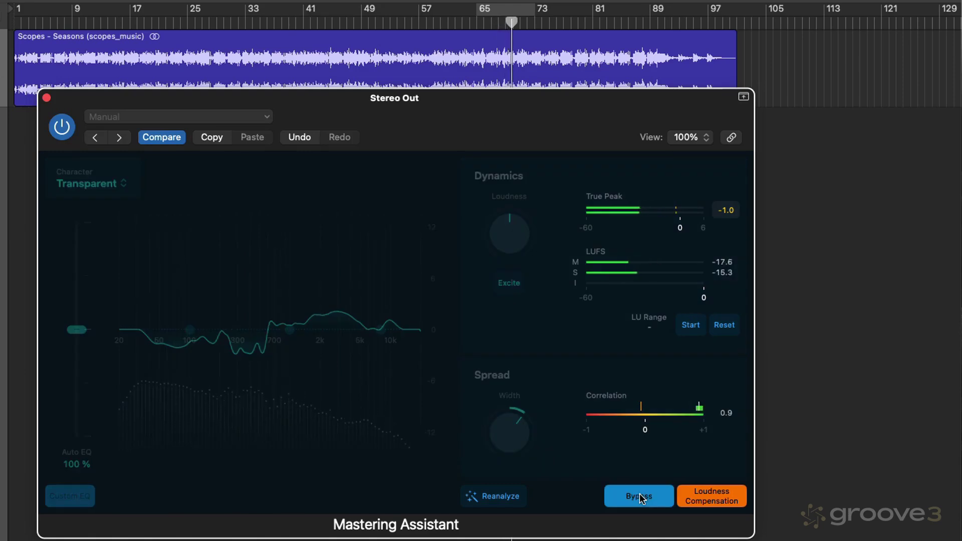
{"action": "left_click", "coordinate": [640, 498]}
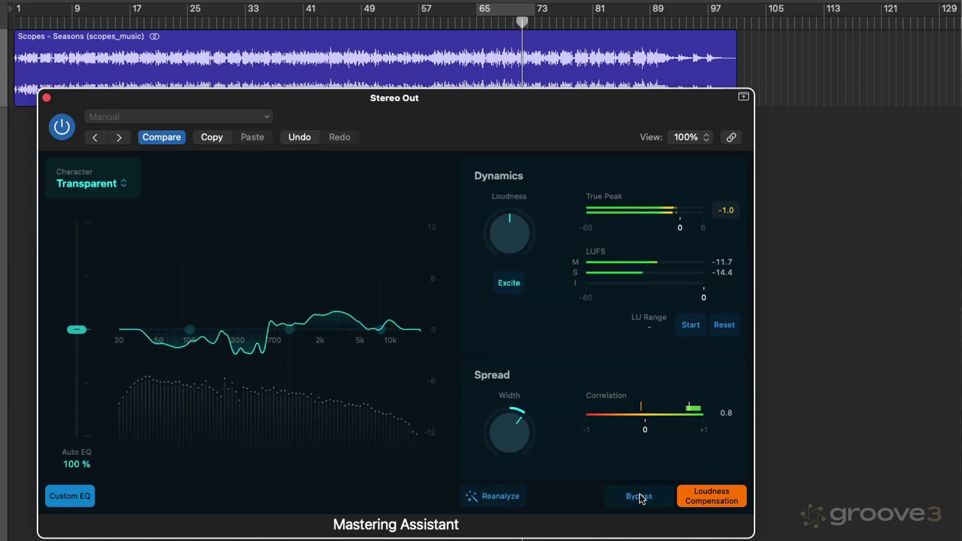
{"action": "left_click", "coordinate": [640, 497]}
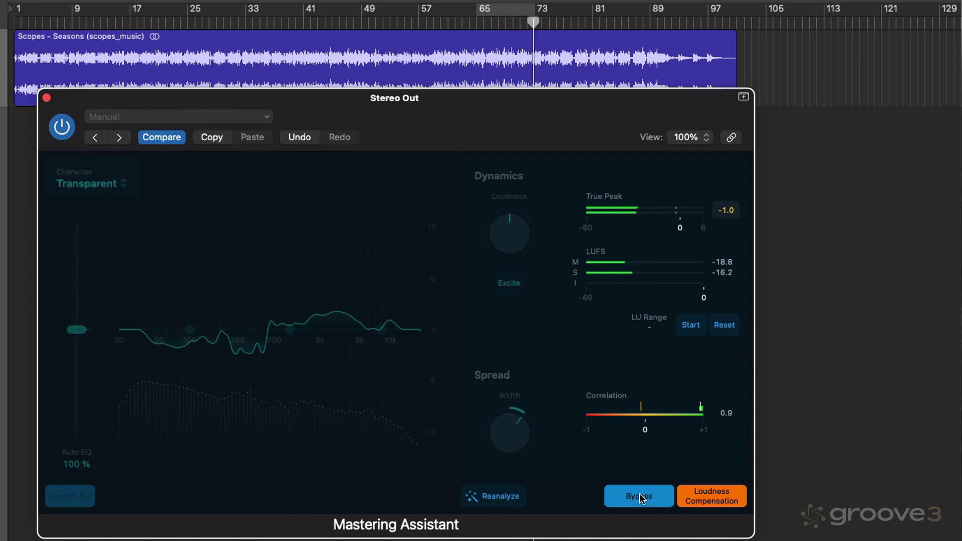
{"action": "left_click", "coordinate": [639, 497]}
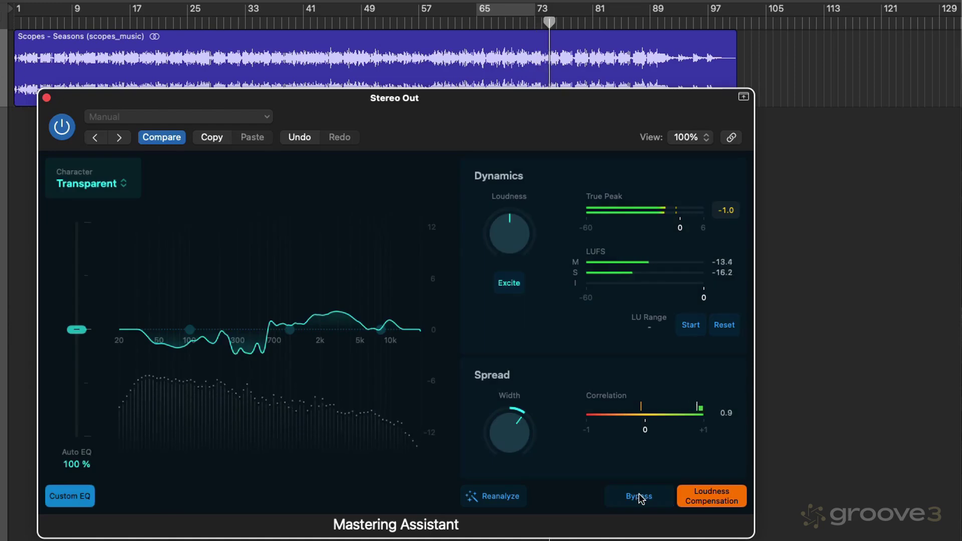
{"action": "left_click", "coordinate": [639, 497]}
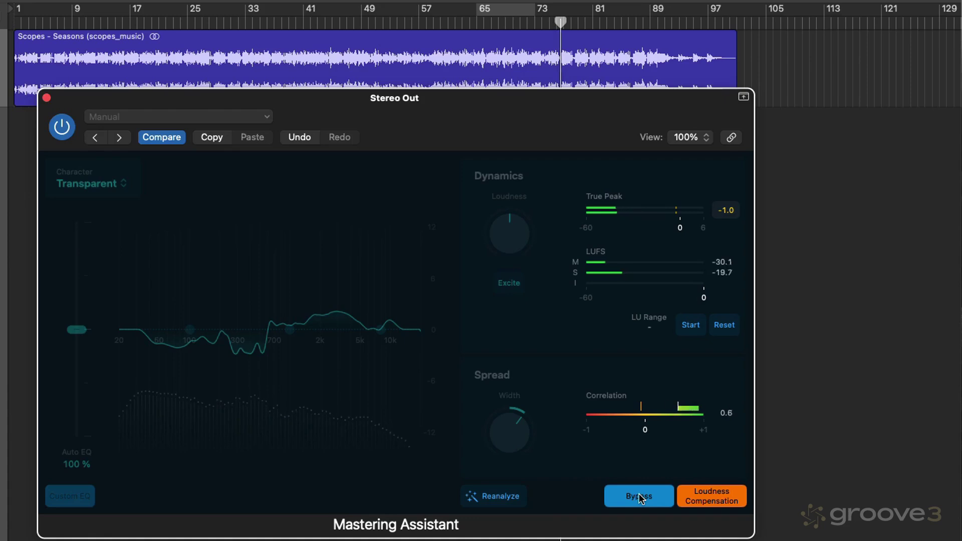
{"action": "left_click", "coordinate": [639, 498]}
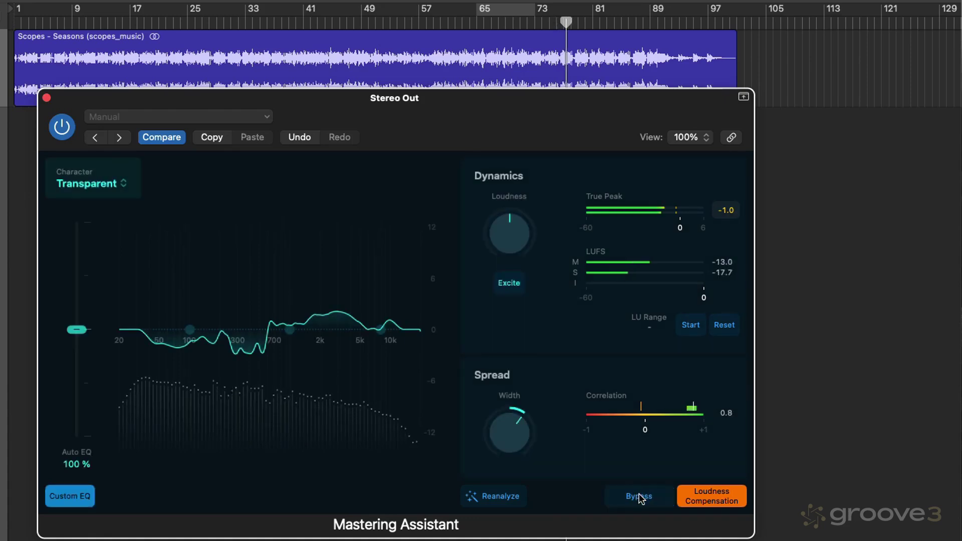
{"action": "key", "text": "space"}
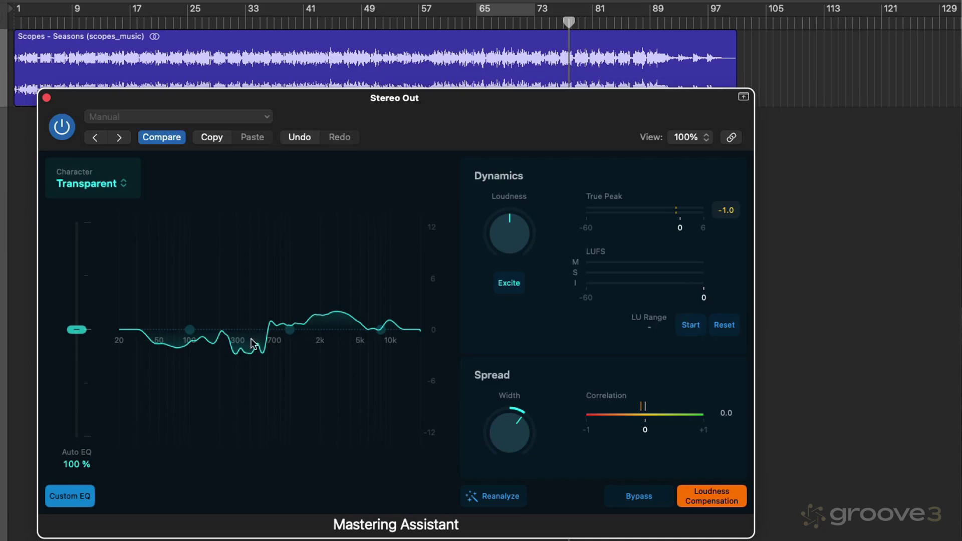
Audition the track from bypassed to processed to hear what the Auto EQ curve changes, and stop playback.
{"action": "left_click", "coordinate": [645, 501]}
{"action": "key", "text": "space"}
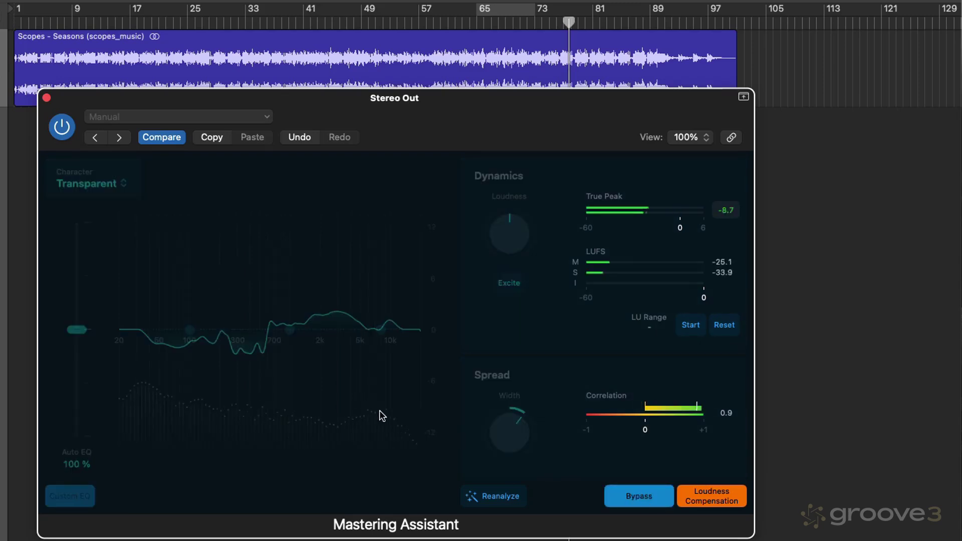
{"action": "left_click", "coordinate": [639, 498]}
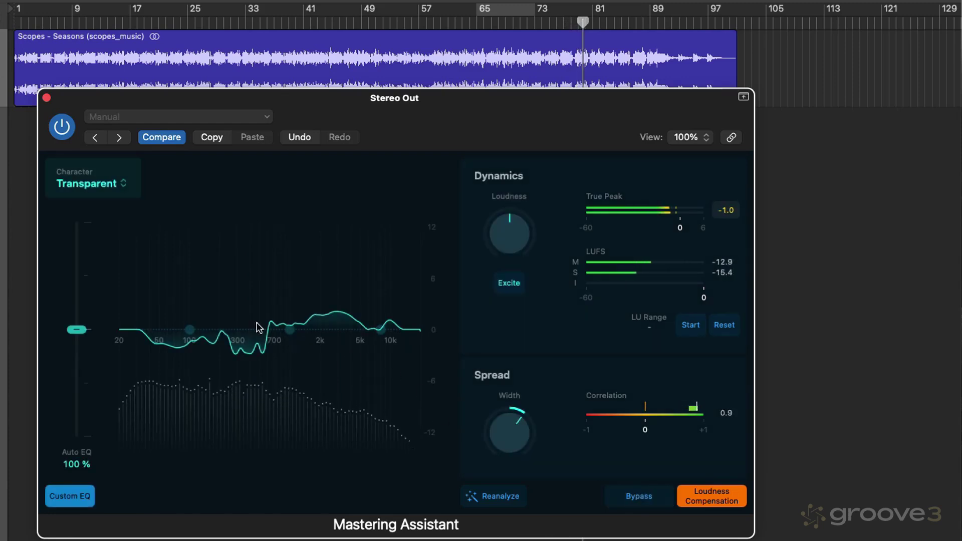
{"action": "key", "text": "space"}
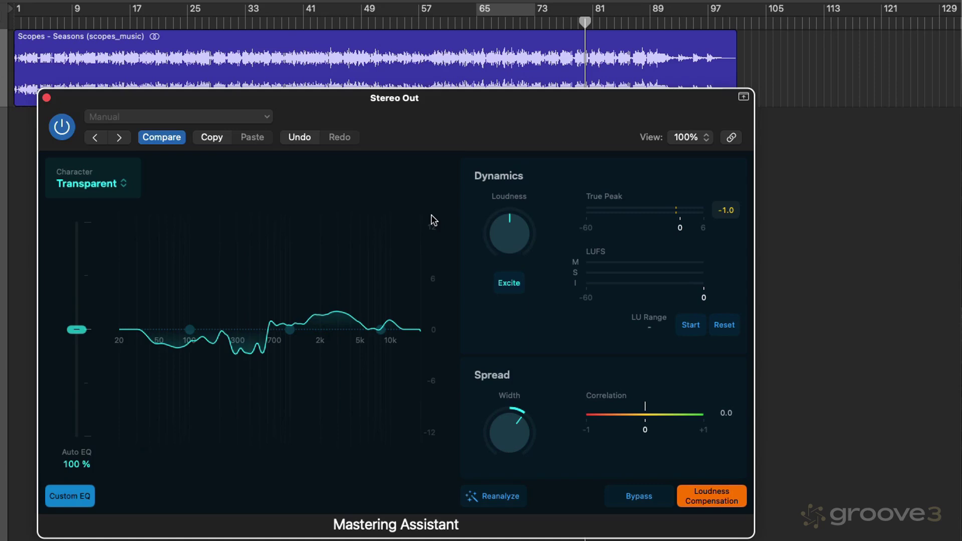
Review the available Character options, keeping Transparent.
{"action": "left_click", "coordinate": [103, 185]}
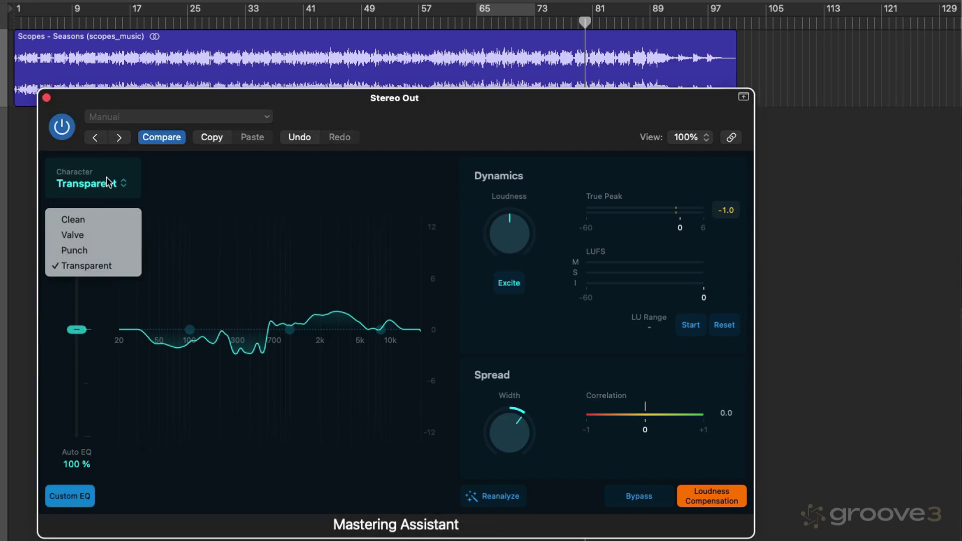
{"action": "left_click", "coordinate": [106, 166]}
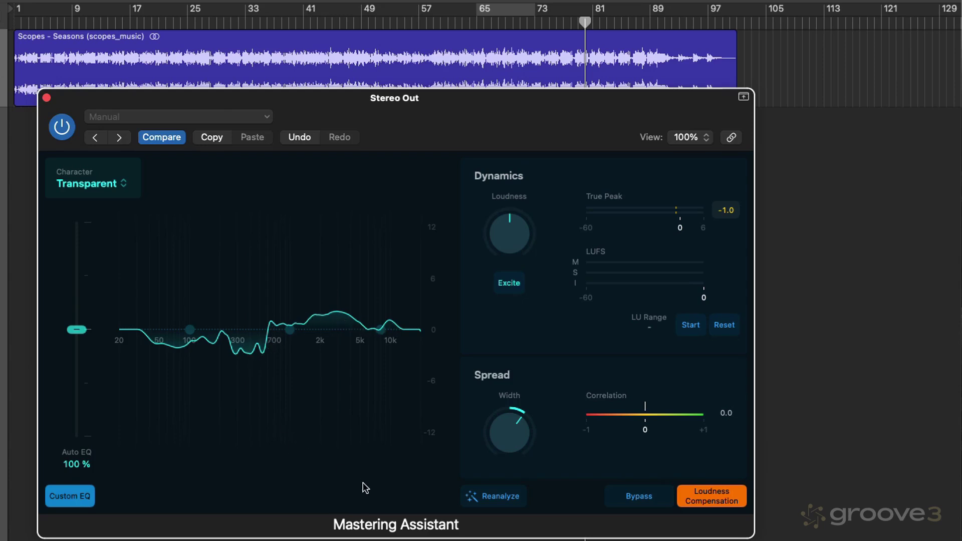
Lower the Auto EQ amount to 0 % and return it to 100 %.
{"action": "left_click_drag", "start_coordinate": [71, 329], "coordinate": [73, 509]}
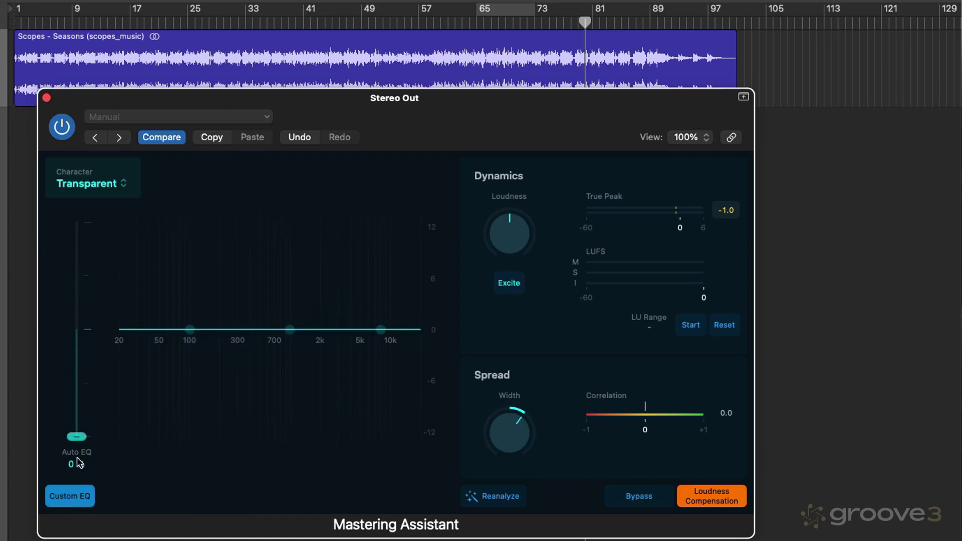
{"action": "left_click_drag", "start_coordinate": [82, 441], "coordinate": [79, 336]}
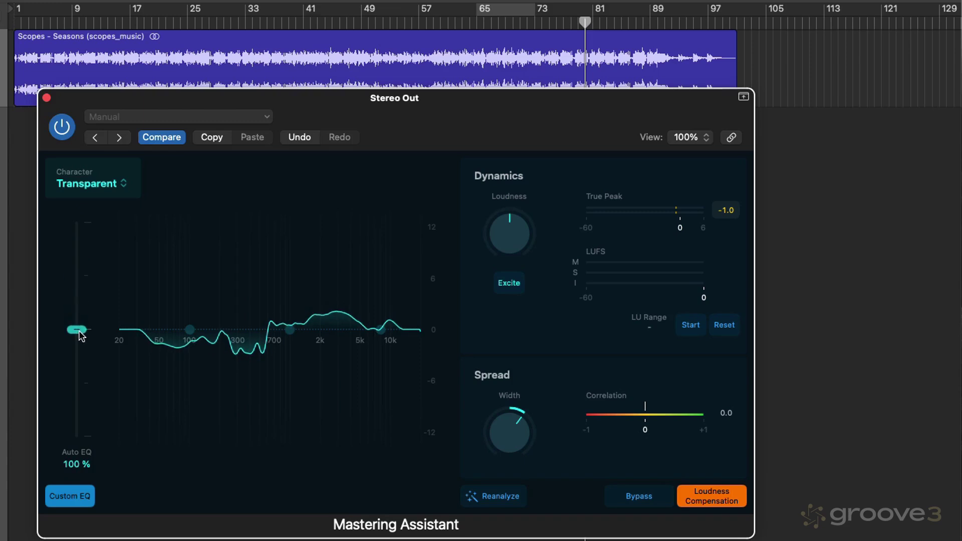
Switch Custom EQ off and back on to see its control points on the curve.
{"action": "left_click", "coordinate": [63, 498]}
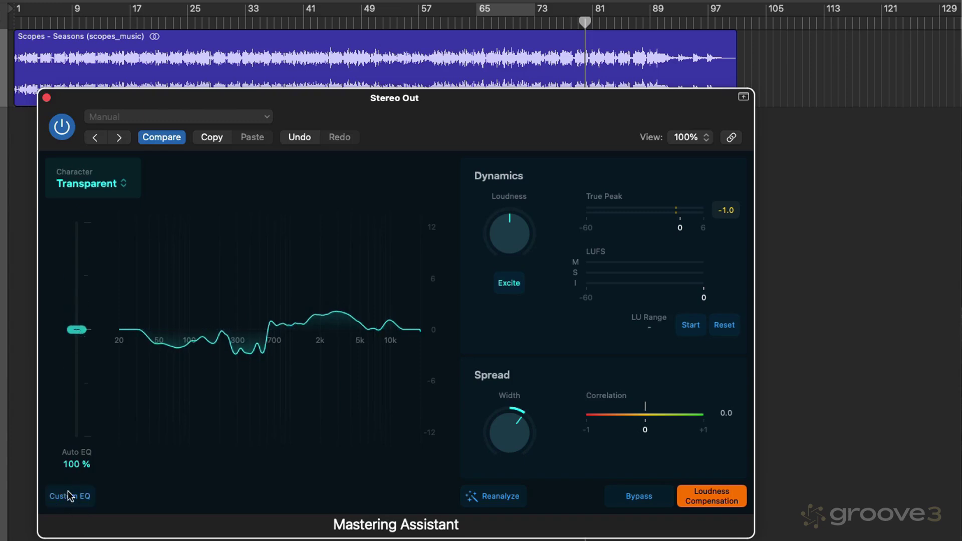
{"action": "left_click", "coordinate": [68, 496]}
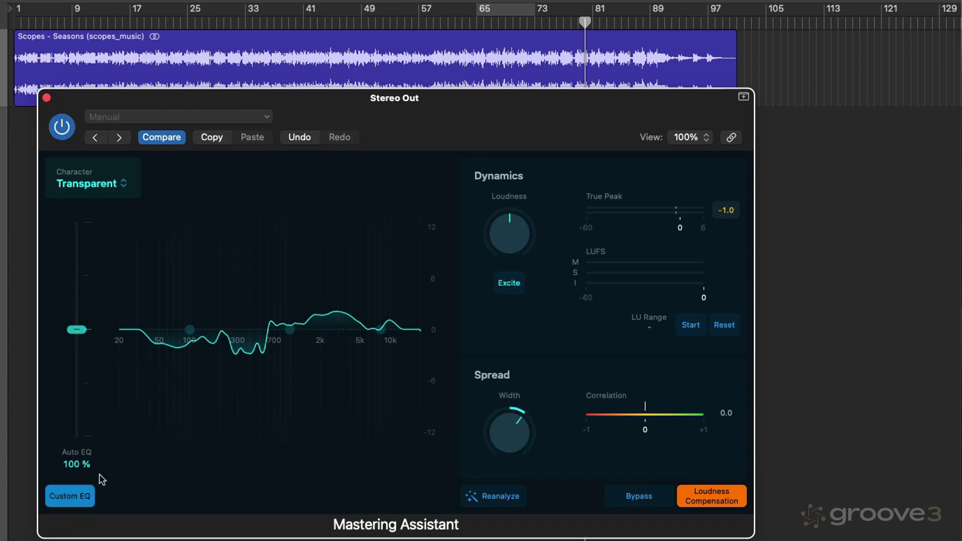
{"action": "left_click", "coordinate": [70, 490]}
{"action": "left_click", "coordinate": [70, 494]}
Adjust the low, mid and high Custom EQ points, with mid at 803.5 Hz and -0.1 dB, and compare with Custom EQ off.
{"action": "mouse_move", "coordinate": [194, 336]}
{"action": "left_mouse_down"}
{"action": "mouse_move", "coordinate": [215, 307]}
{"action": "mouse_move", "coordinate": [202, 337]}
{"action": "left_mouse_up"}
{"action": "left_click_drag", "start_coordinate": [290, 330], "coordinate": [282, 309]}
{"action": "mouse_move", "coordinate": [382, 325]}
{"action": "left_mouse_down"}
{"action": "mouse_move", "coordinate": [389, 307]}
{"action": "mouse_move", "coordinate": [386, 329]}
{"action": "left_mouse_up"}
{"action": "left_click_drag", "start_coordinate": [284, 311], "coordinate": [282, 332]}
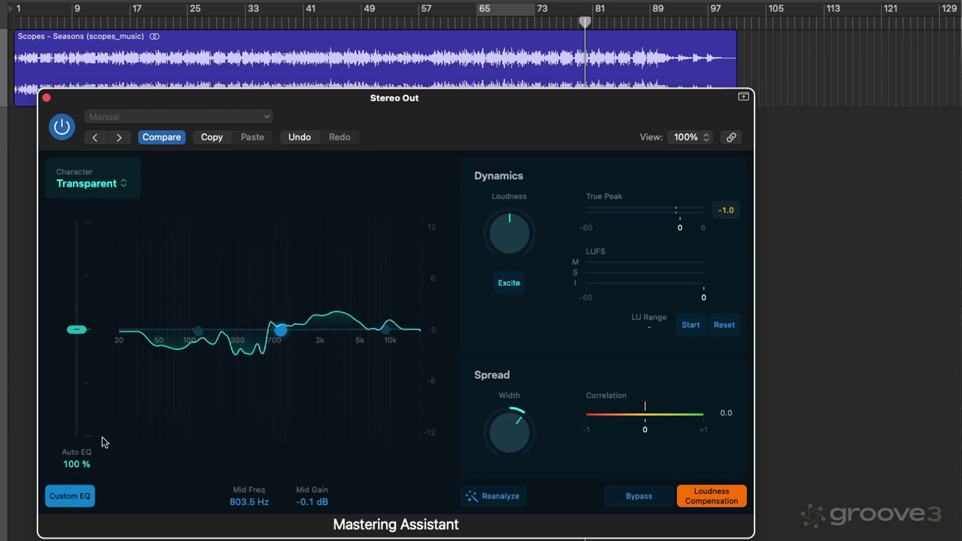
{"action": "left_click", "coordinate": [63, 495]}
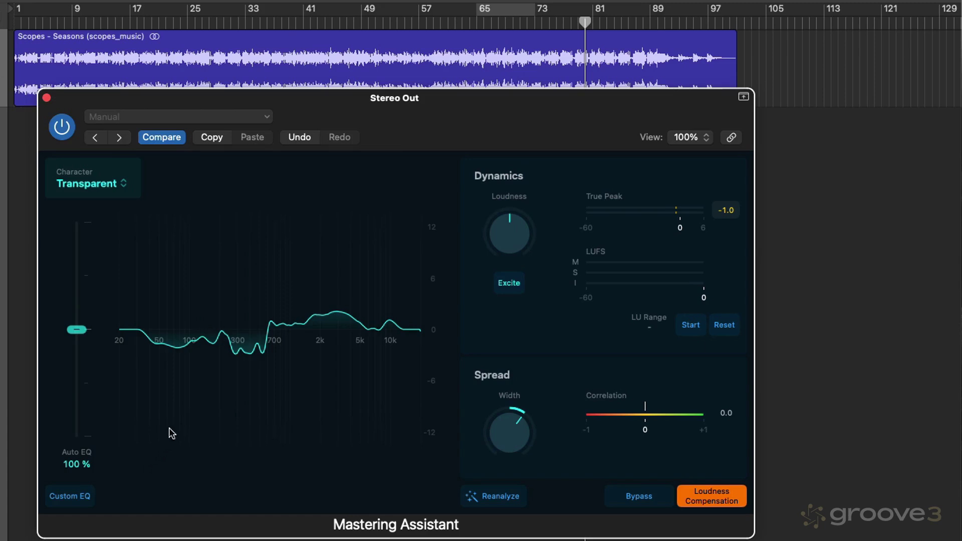
{"action": "left_click", "coordinate": [70, 495]}
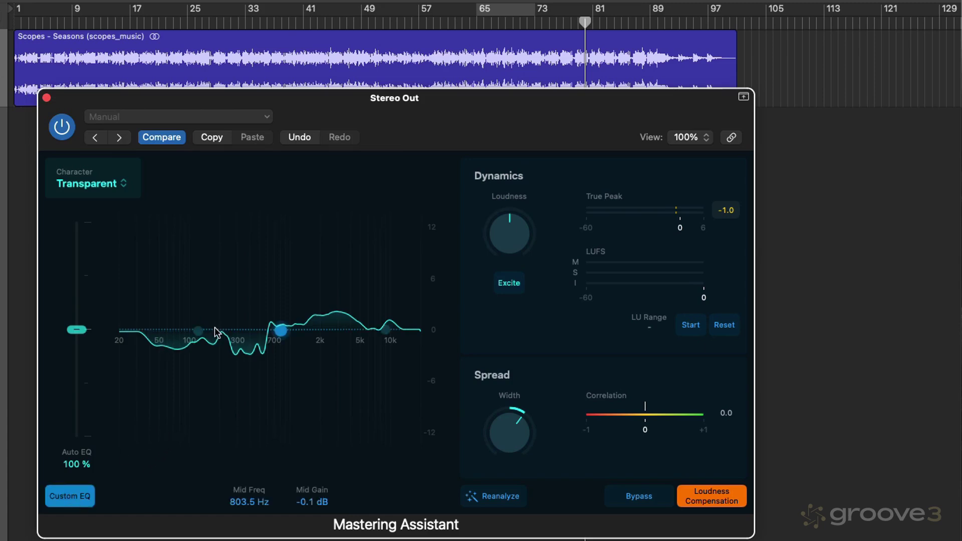
Move the Custom EQ points to 200 Hz at -0.4 dB, a raised mid, and 8 kHz at -0.1 dB, and switch Custom EQ off.
{"action": "mouse_move", "coordinate": [200, 330]}
{"action": "left_mouse_down"}
{"action": "mouse_move", "coordinate": [197, 319]}
{"action": "mouse_move", "coordinate": [218, 324]}
{"action": "mouse_move", "coordinate": [239, 310]}
{"action": "mouse_move", "coordinate": [222, 342]}
{"action": "mouse_move", "coordinate": [218, 331]}
{"action": "left_mouse_up"}
{"action": "left_click_drag", "start_coordinate": [281, 329], "coordinate": [300, 320]}
{"action": "mouse_move", "coordinate": [387, 330]}
{"action": "left_mouse_down"}
{"action": "mouse_move", "coordinate": [377, 307]}
{"action": "mouse_move", "coordinate": [376, 348]}
{"action": "mouse_move", "coordinate": [373, 330]}
{"action": "left_mouse_up"}
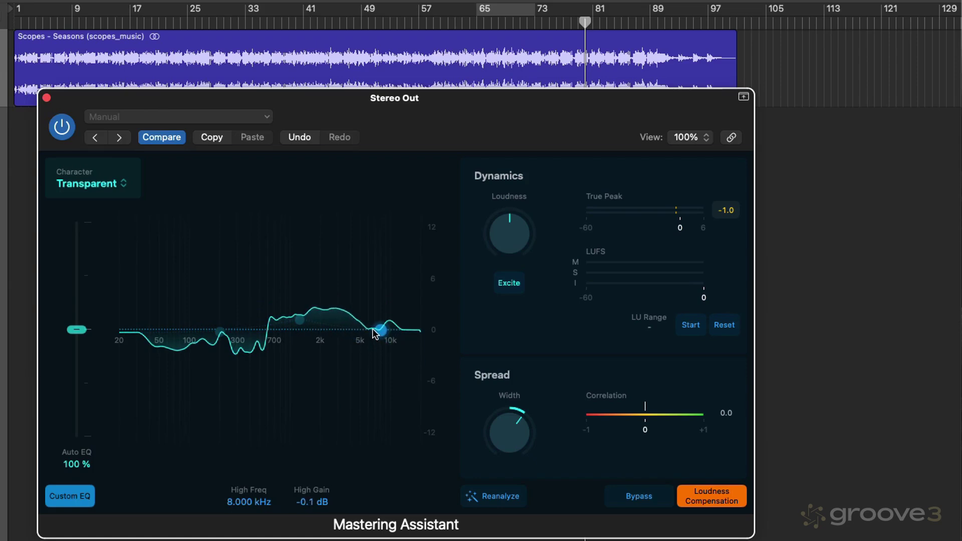
{"action": "left_click", "coordinate": [221, 332]}
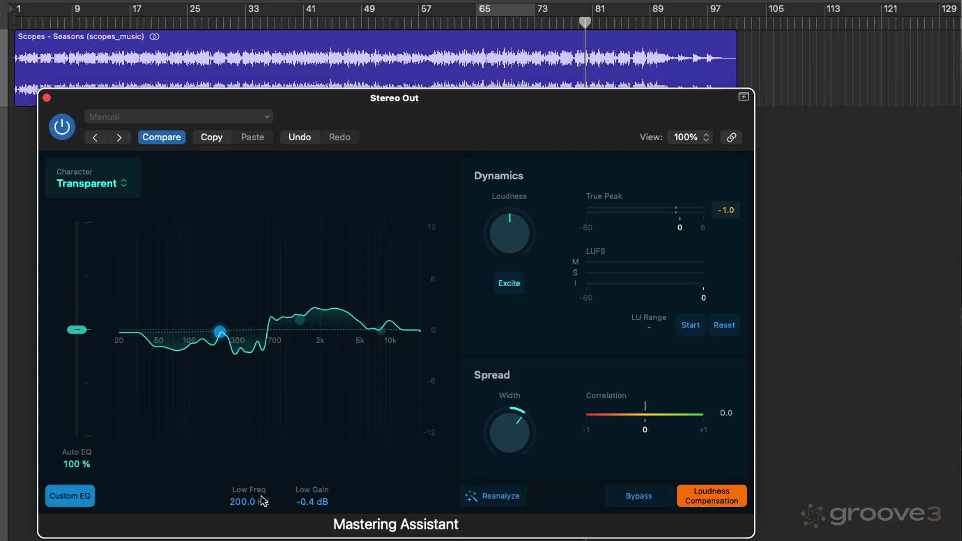
{"action": "left_click", "coordinate": [76, 496]}
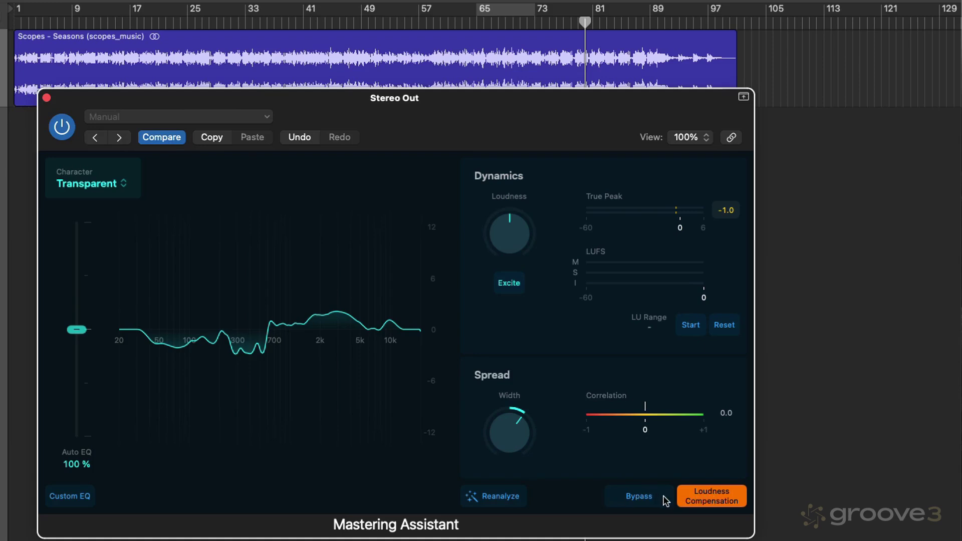
Turn Bypass on and off again, and switch Loudness Compensation off and back on.
{"action": "left_click", "coordinate": [644, 499]}
{"action": "left_click", "coordinate": [639, 497]}
{"action": "left_click", "coordinate": [708, 495]}
{"action": "left_click", "coordinate": [708, 493]}
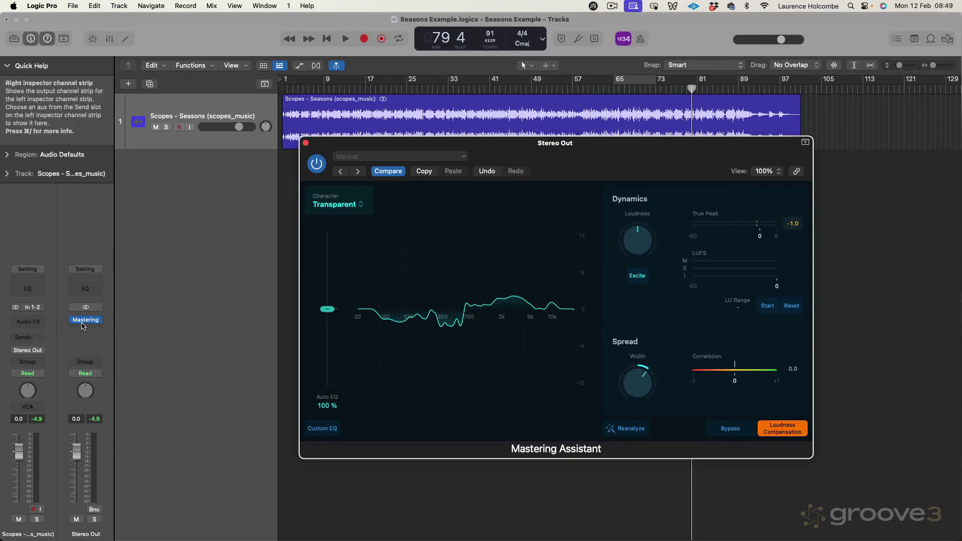
{"action": "left_click", "coordinate": [212, 6]}
{"action": "mouse_move", "coordinate": [234, 5]}
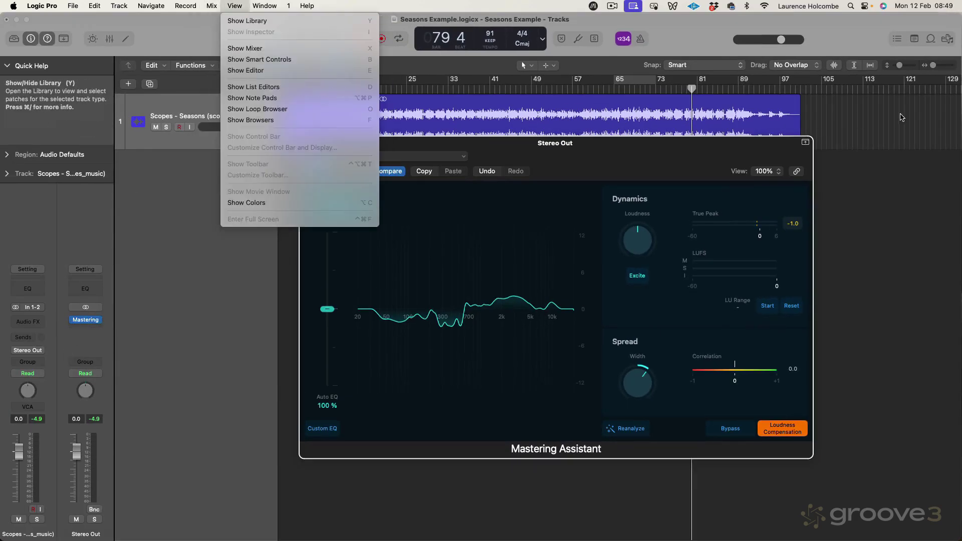
{"action": "left_click", "coordinate": [902, 118]}
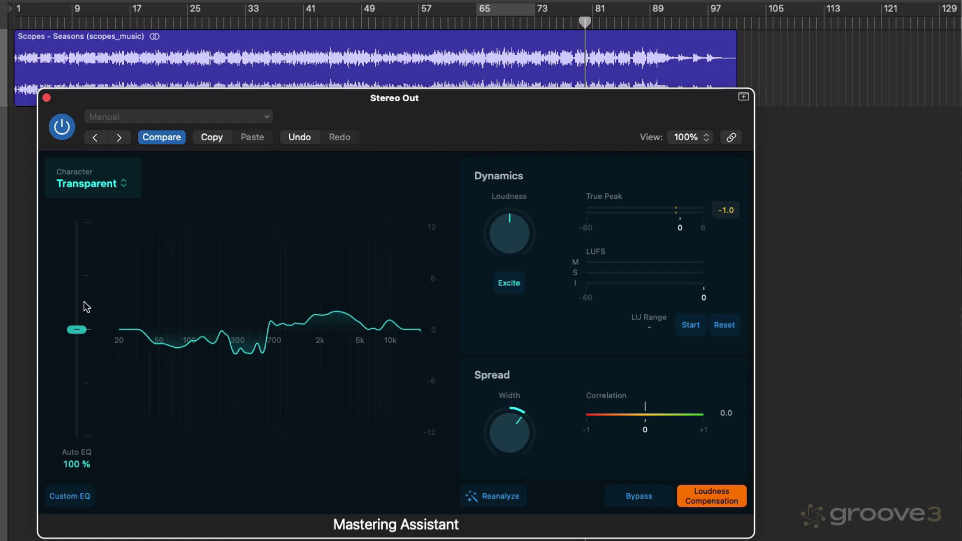
Keep Auto EQ at 100 %, switch Custom EQ on and bring its mid point down to 0.0 dB at 1.270 kHz.
{"action": "mouse_move", "coordinate": [77, 330]}
{"action": "left_mouse_down"}
{"action": "mouse_move", "coordinate": [77, 434]}
{"action": "mouse_move", "coordinate": [78, 330]}
{"action": "left_mouse_up"}
{"action": "left_click", "coordinate": [73, 490]}
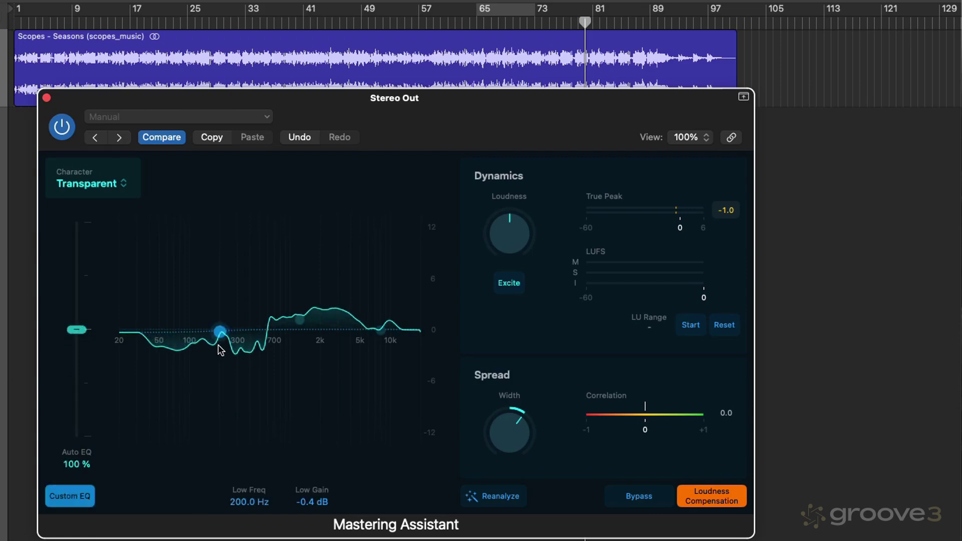
{"action": "left_click_drag", "start_coordinate": [299, 324], "coordinate": [299, 334]}
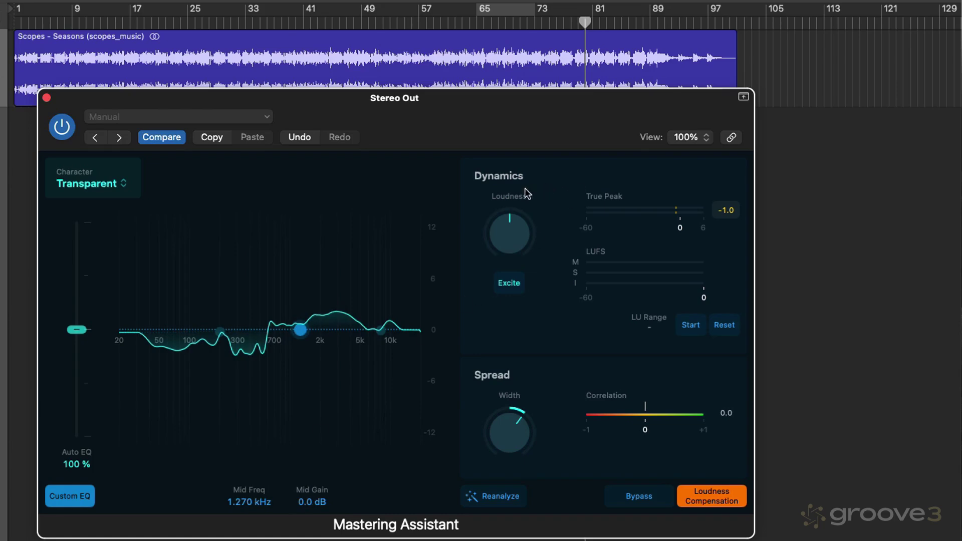
Try the Loudness knob and return it to its centre, and switch Loudness Compensation off and back on.
{"action": "left_click_drag", "start_coordinate": [508, 242], "coordinate": [509, 231]}
{"action": "left_click", "coordinate": [721, 496]}
{"action": "left_click", "coordinate": [716, 496]}
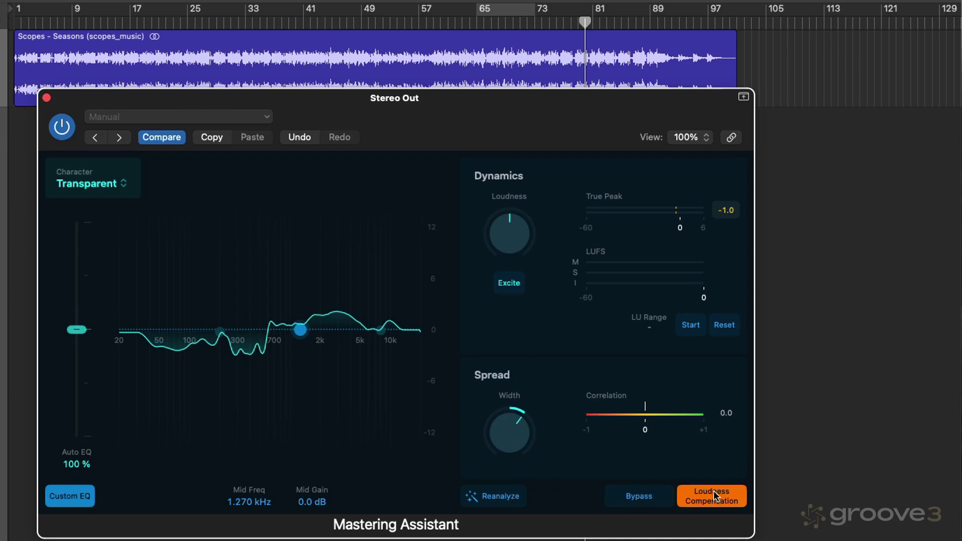